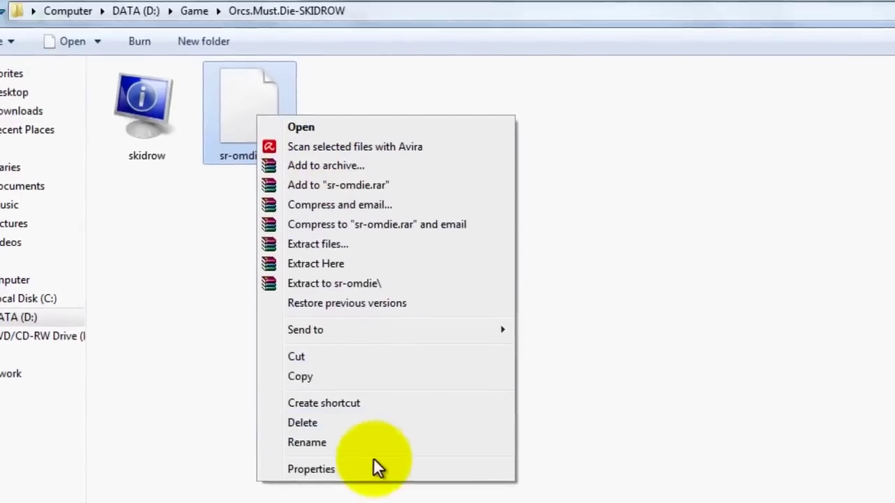
Step: Check the file properties of sr-omdie.iso in the Orcs.Must.Die-SKIDROW folder, then close them
click(359, 490)
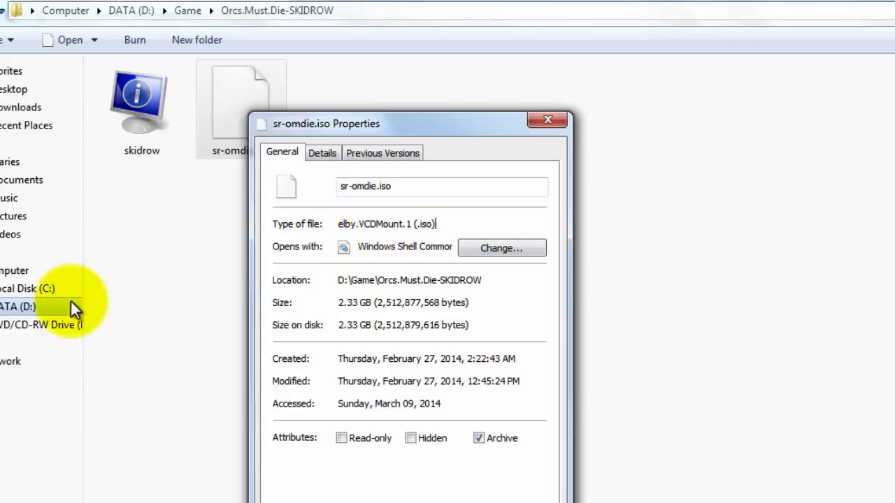
drag(473, 130, 522, 104)
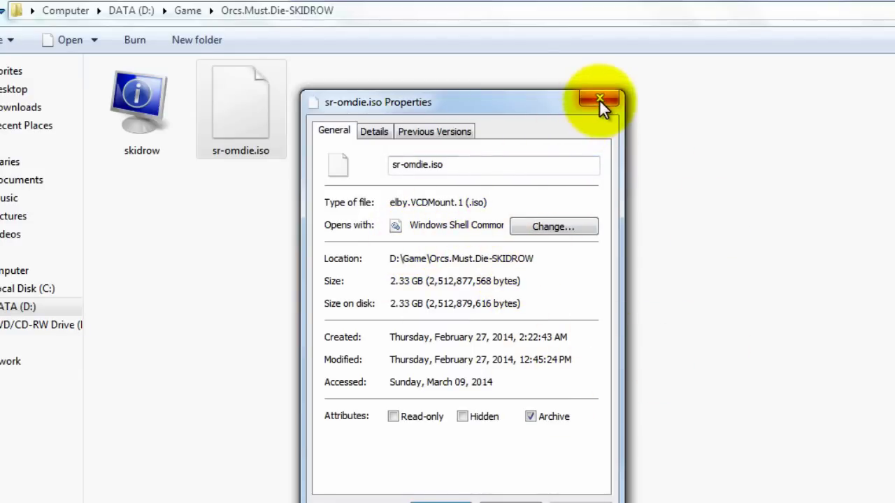
click(599, 99)
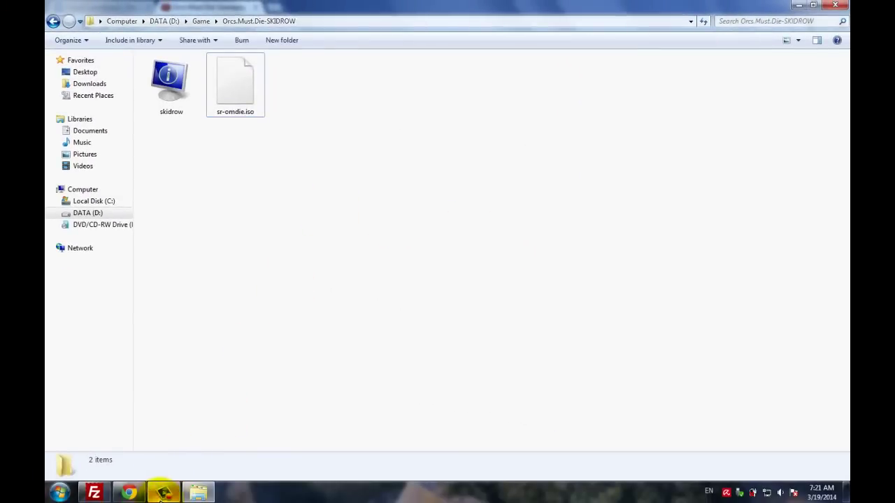
Step: Switch to Chrome and search Google for "Virtual CloneDrive" in a new tab
text(irtua)
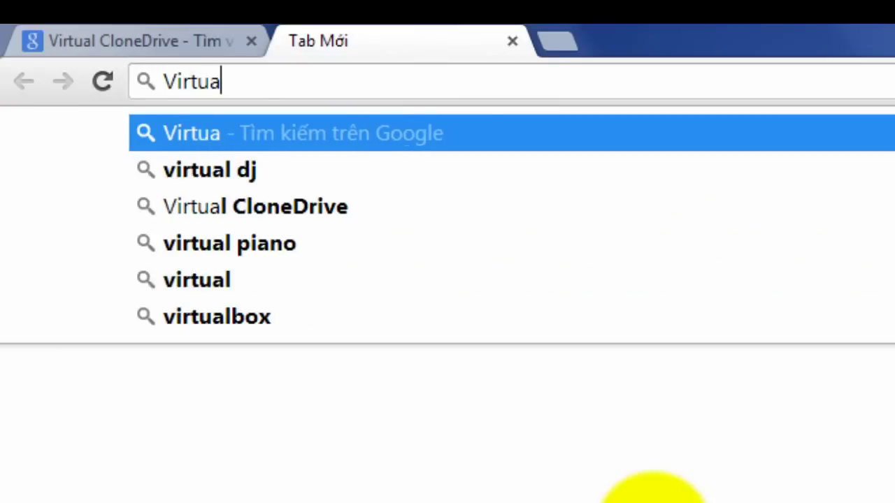
key(Down)
key(Down)
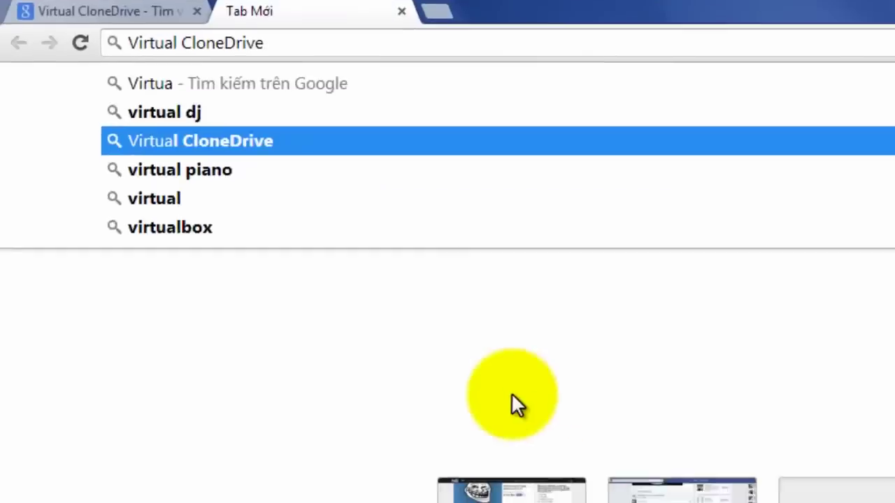
key(Return)
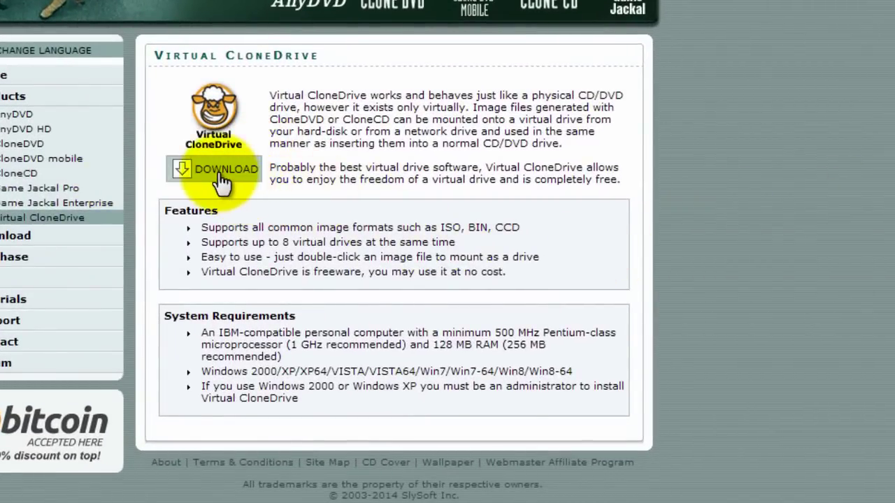
Step: Download the freeware Virtual CloneDrive 5.4.7.0 installer from the SlySoft site and launch it
click(221, 170)
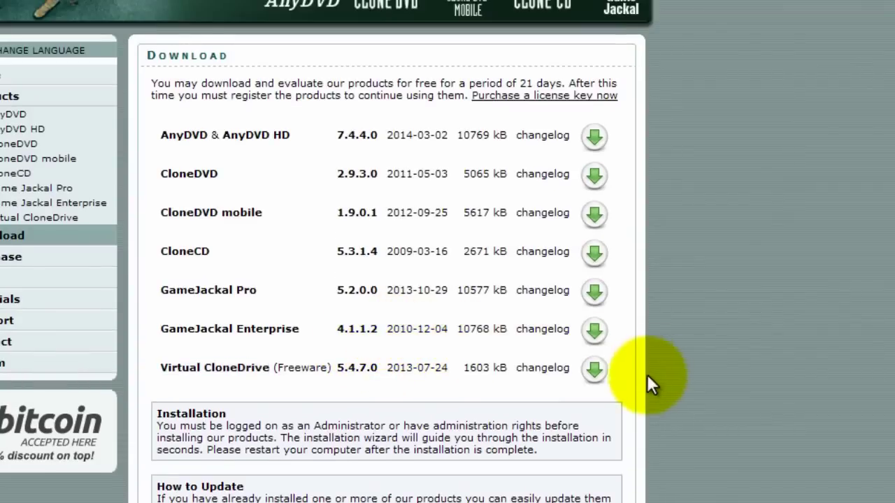
click(597, 372)
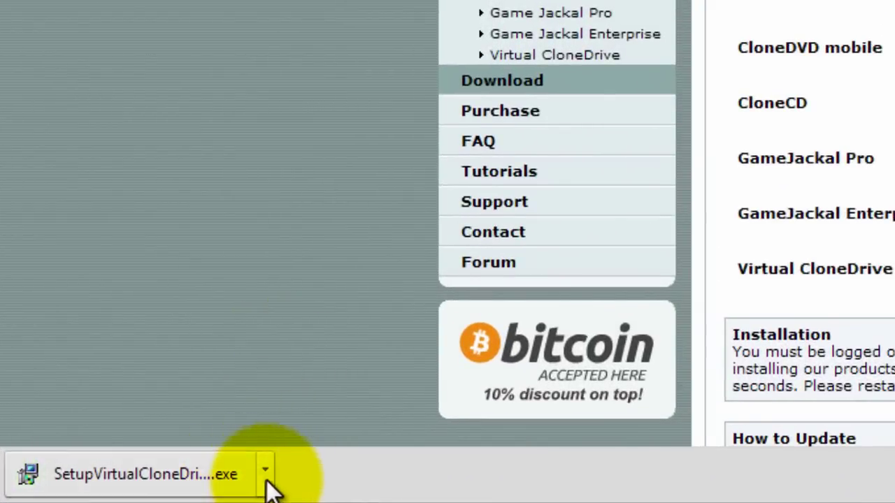
click(265, 473)
click(318, 320)
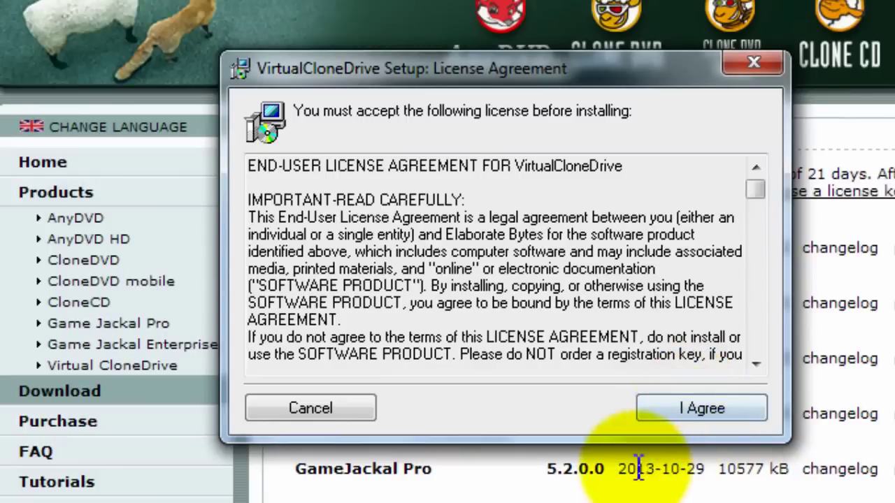
Step: Accept the VirtualCloneDrive license and add the .img, .udf and .bin file associations to the installation options
click(684, 409)
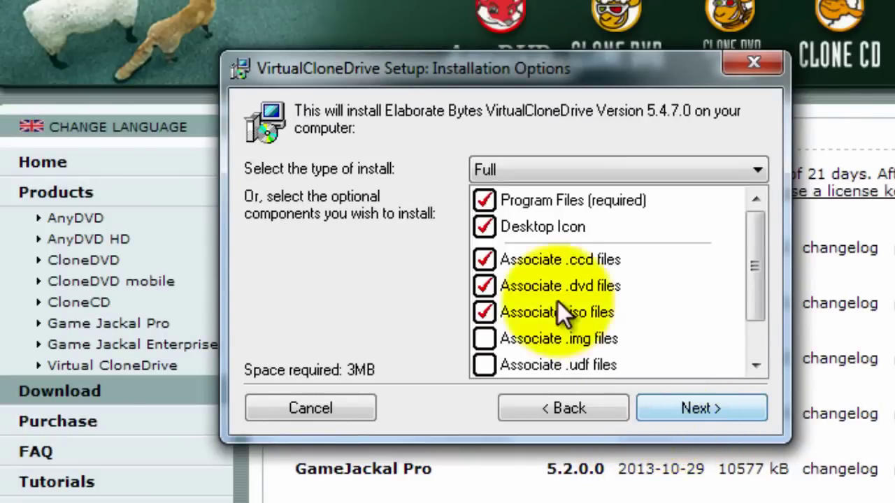
drag(758, 212, 759, 275)
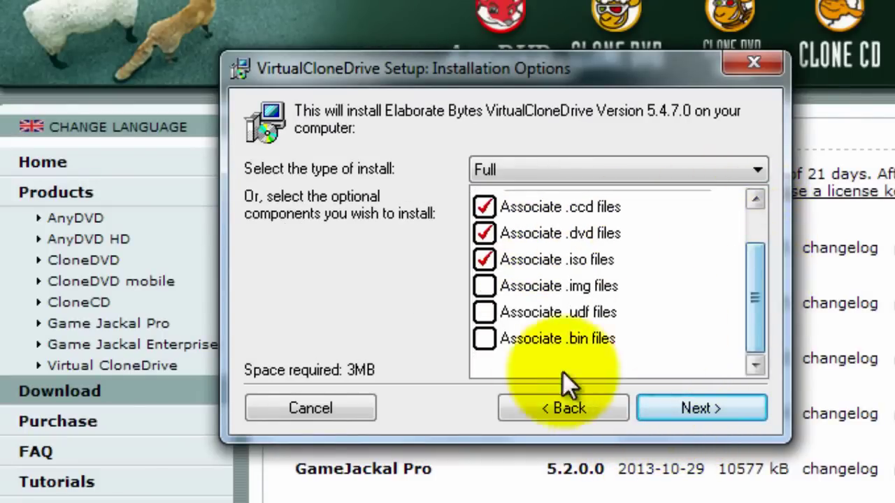
click(489, 286)
click(486, 312)
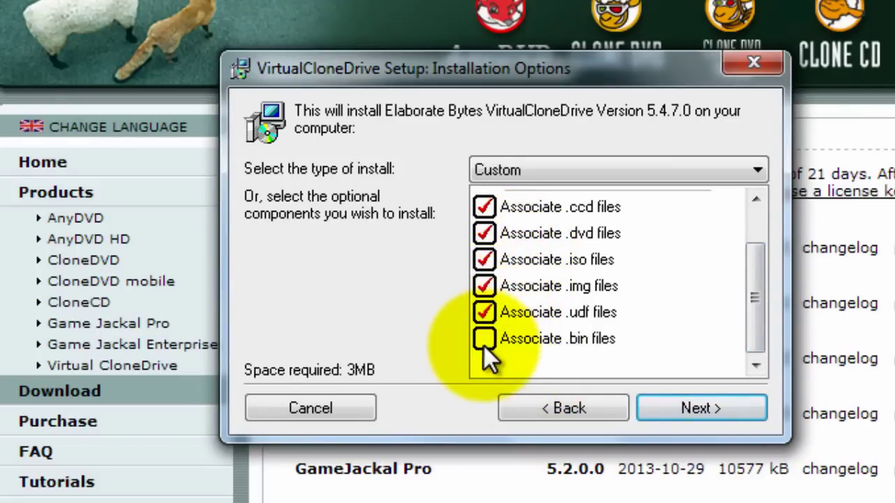
click(484, 338)
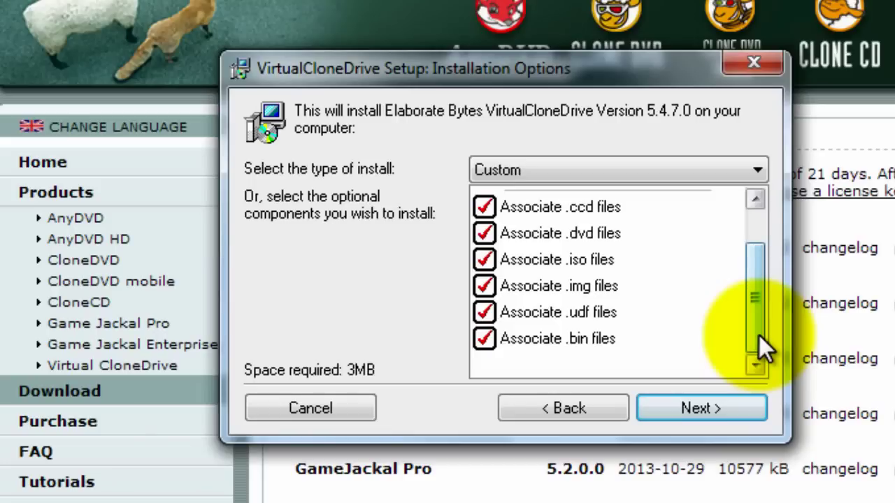
drag(758, 335, 764, 255)
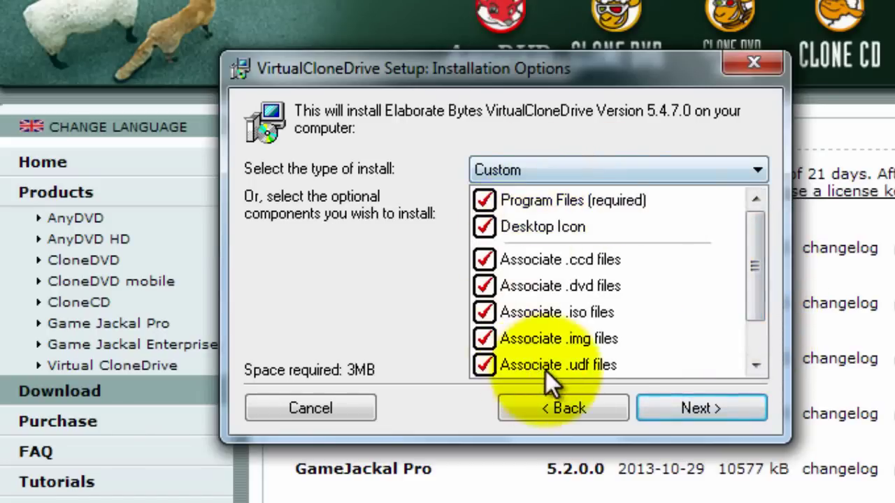
click(680, 405)
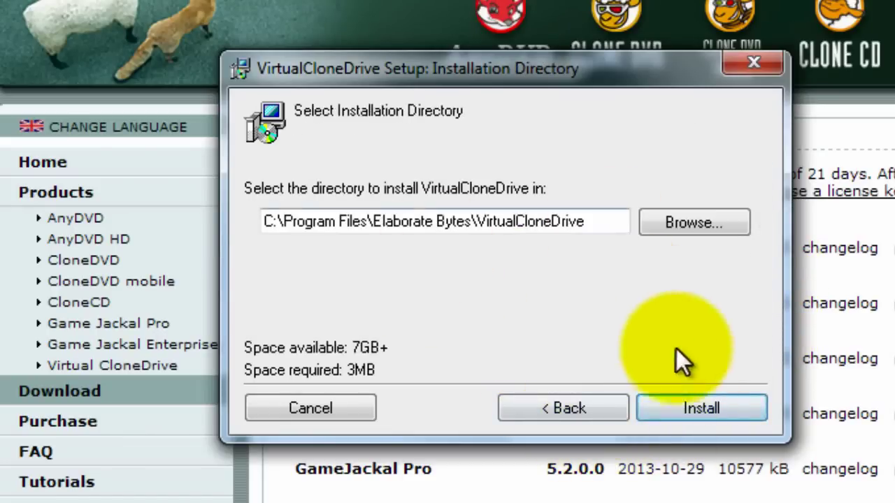
Step: Install VirtualCloneDrive in the default directory, allow the Elaborate Bytes AG device software, and close the completed setup
click(695, 409)
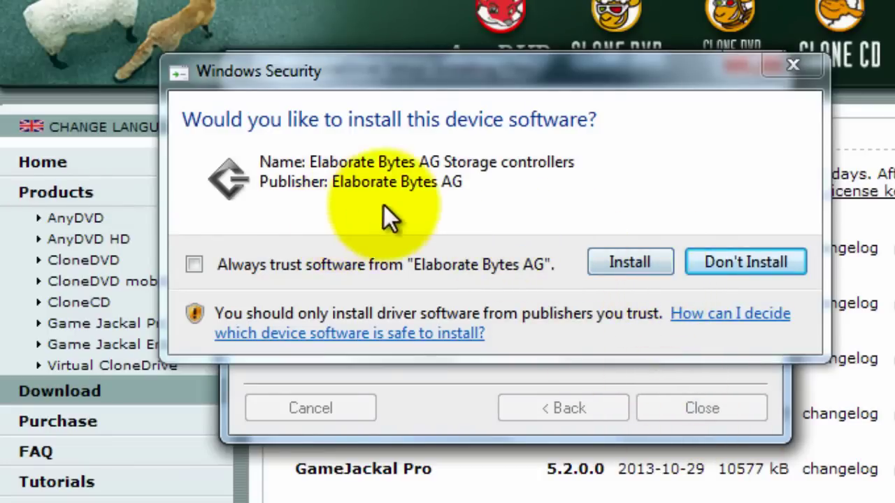
click(623, 265)
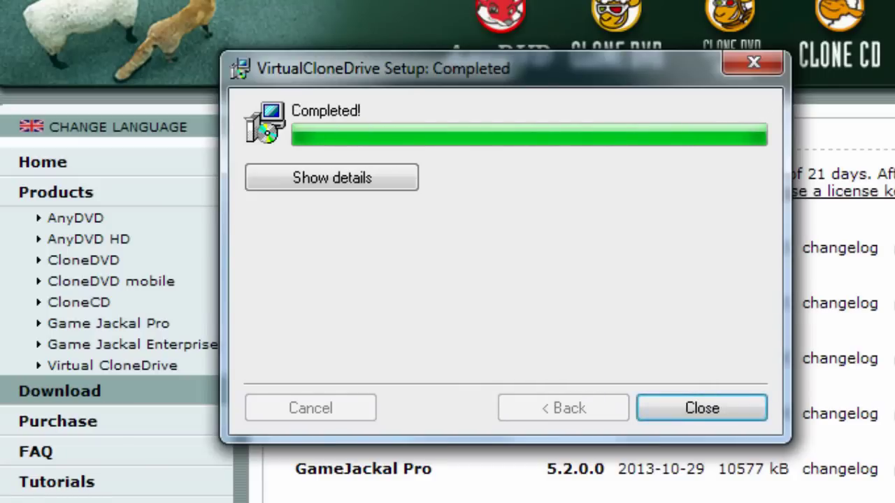
click(694, 412)
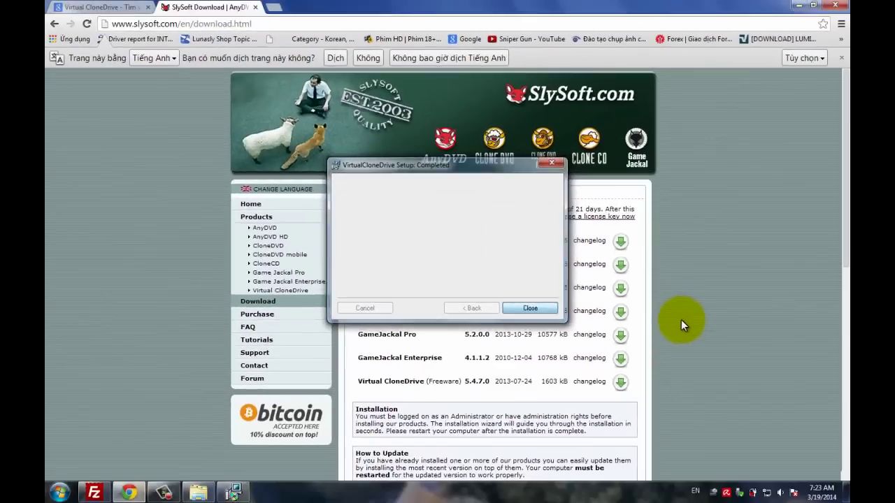
Step: Minimize the browser and view the Virtual CloneDrive settings, then dismiss them without changes
click(798, 5)
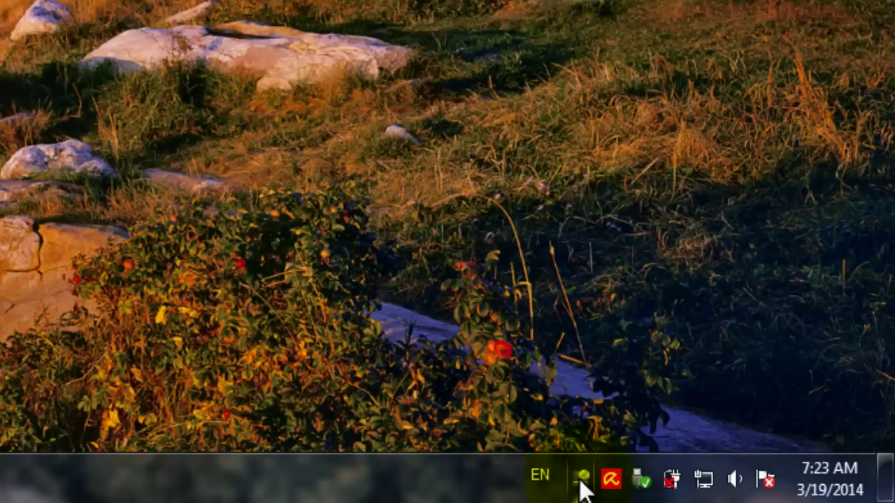
double_click(582, 481)
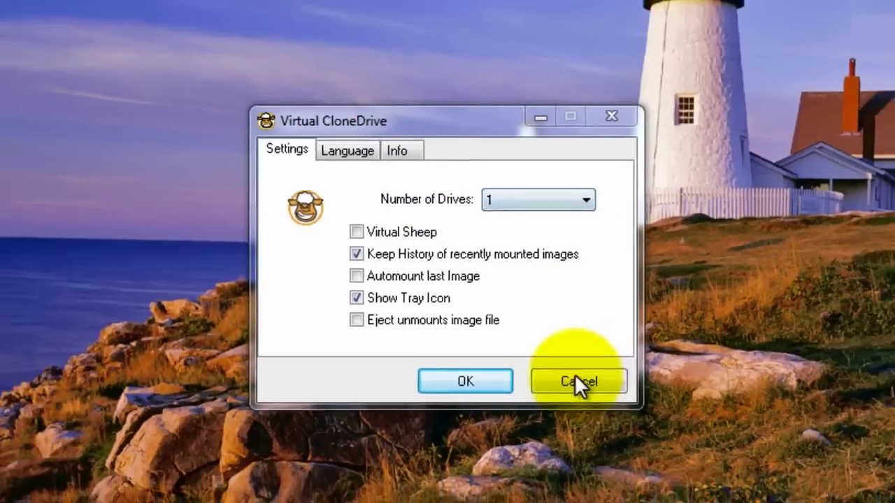
click(575, 381)
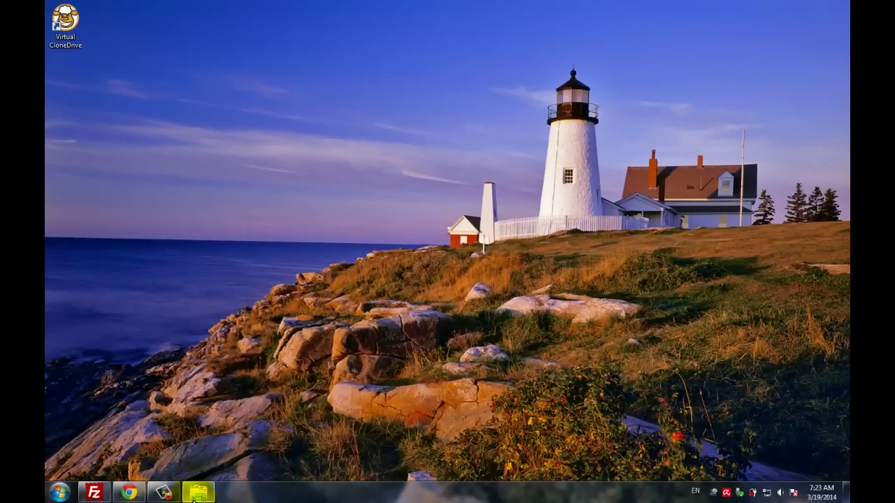
Step: Switch to Windows Explorer and locate the virtual BD-ROM Drive (F:) under Computer
click(196, 494)
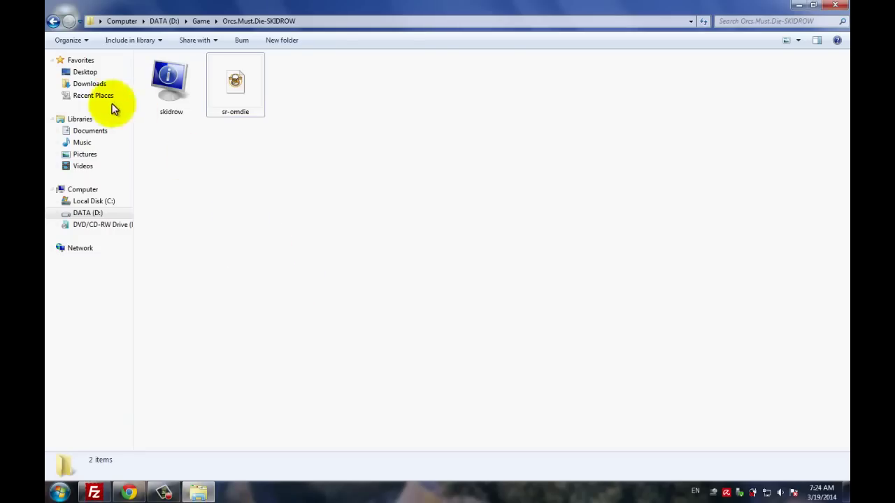
click(84, 72)
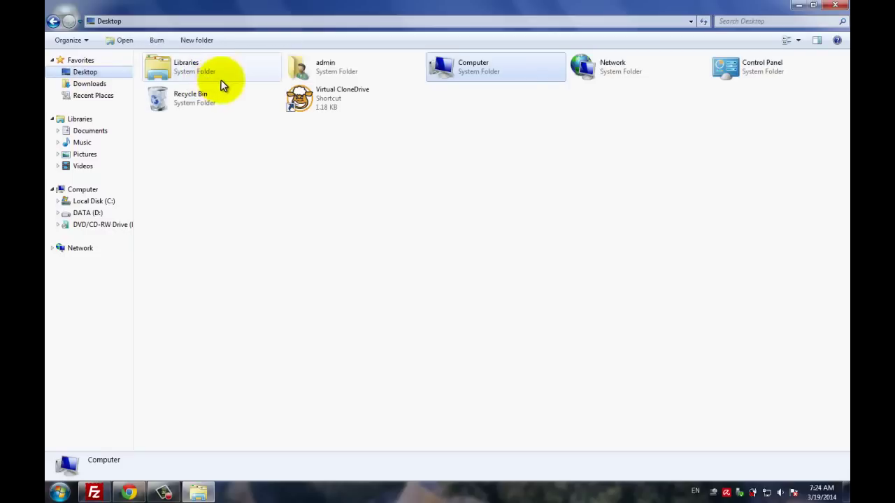
double_click(460, 63)
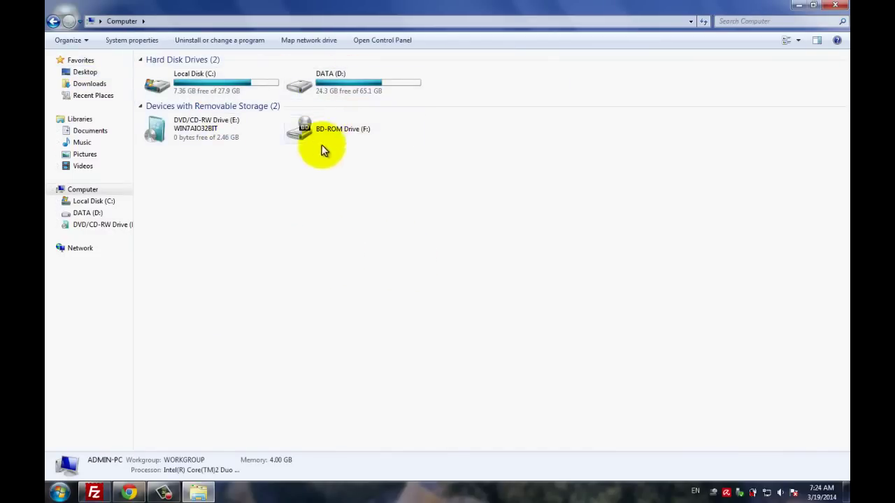
click(317, 130)
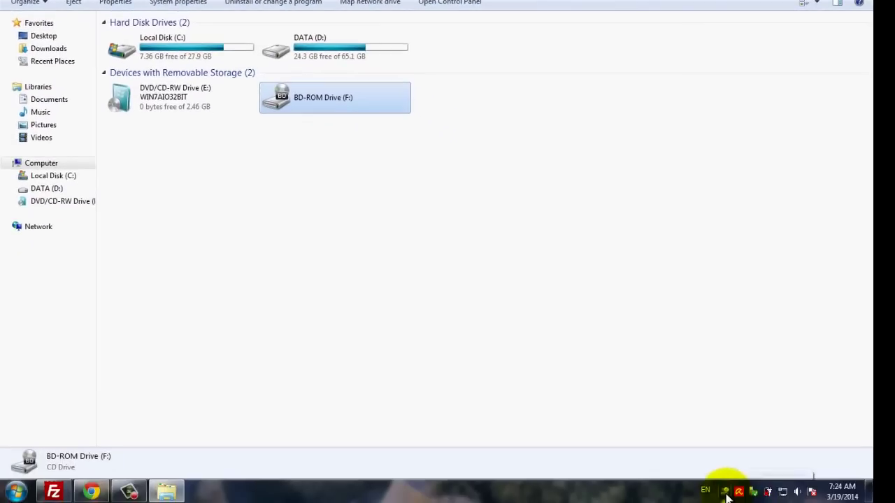
Step: Set the number of drives to 3 in the Virtual CloneDrive settings and apply it
double_click(725, 492)
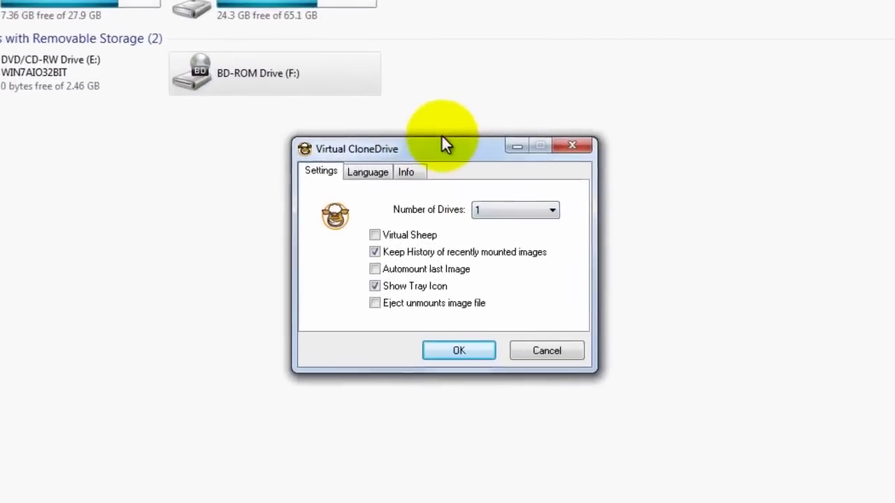
click(716, 116)
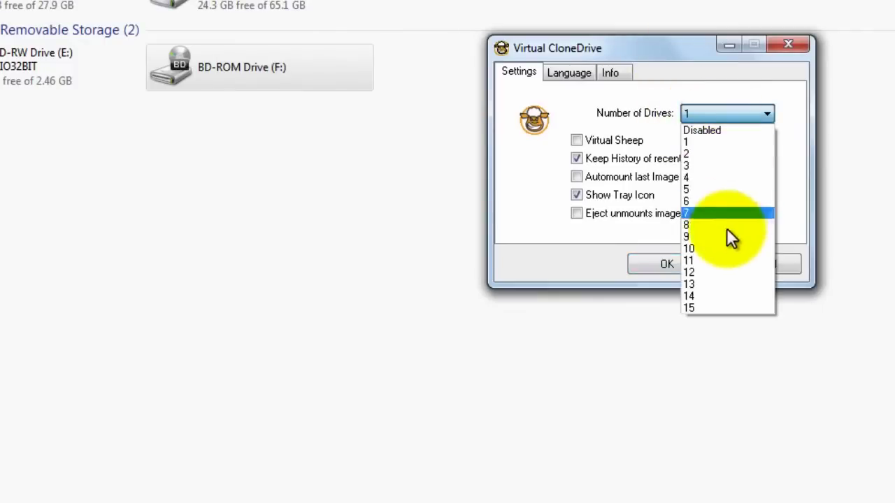
click(696, 166)
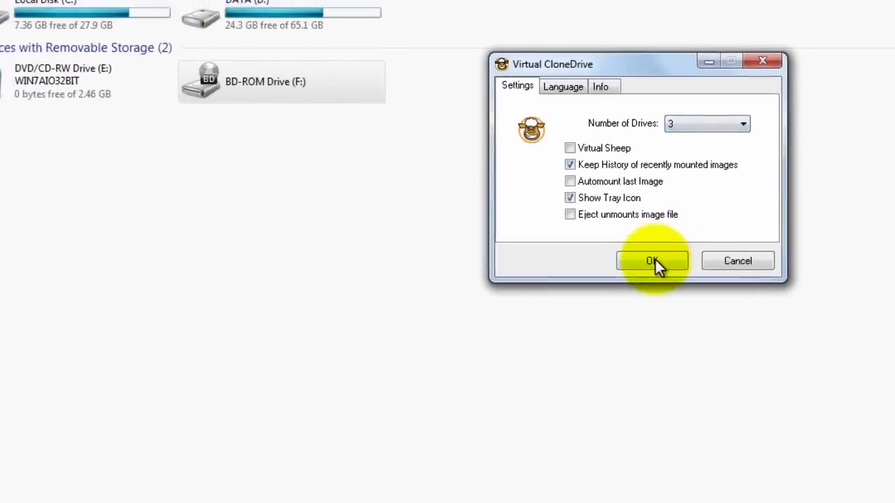
click(657, 264)
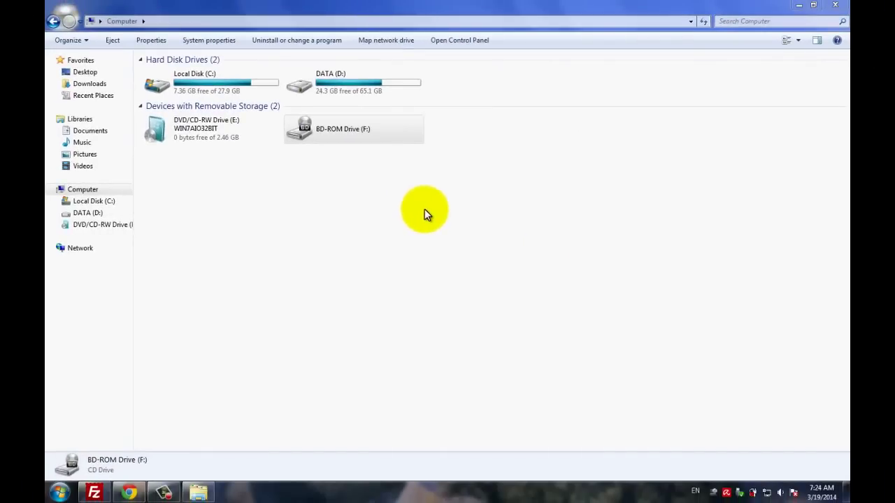
Step: Reopen Computer and check the virtual BD-ROM drives F:, G: and H:
click(54, 22)
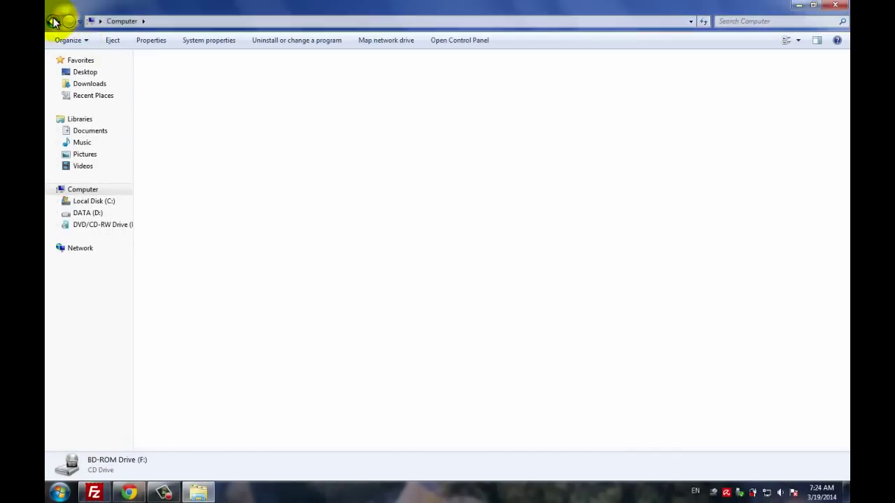
double_click(439, 65)
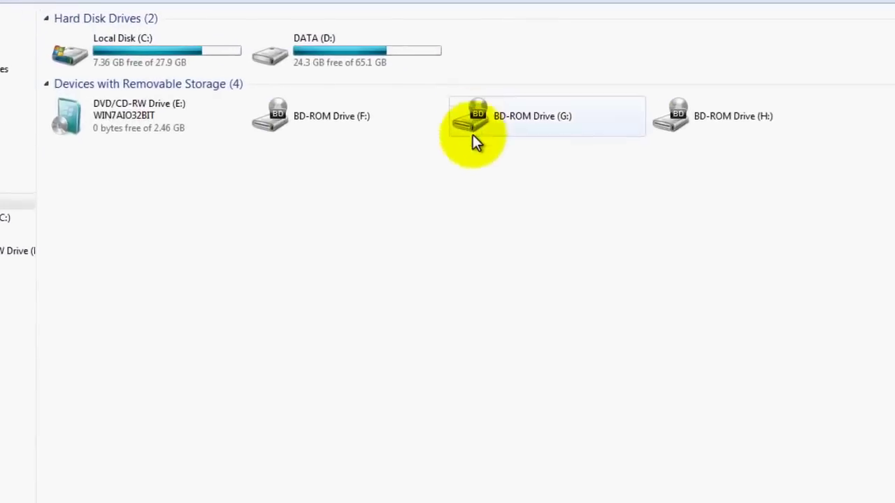
click(312, 141)
drag(377, 96, 813, 216)
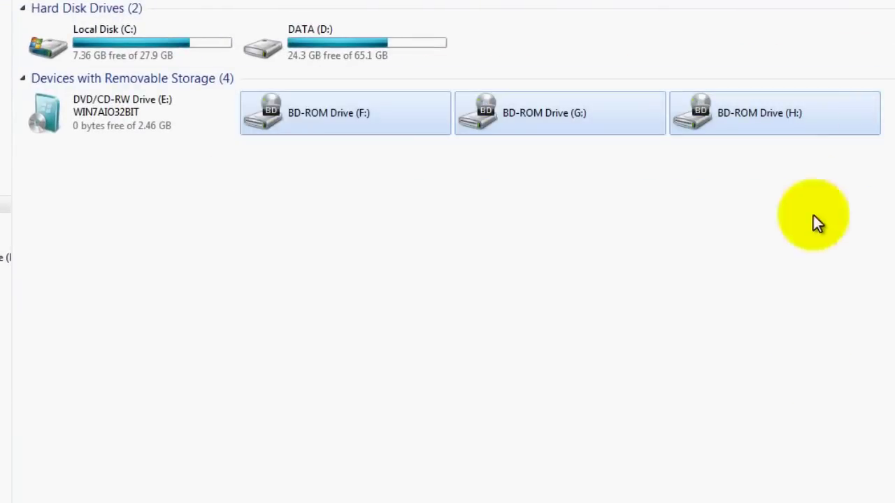
click(599, 224)
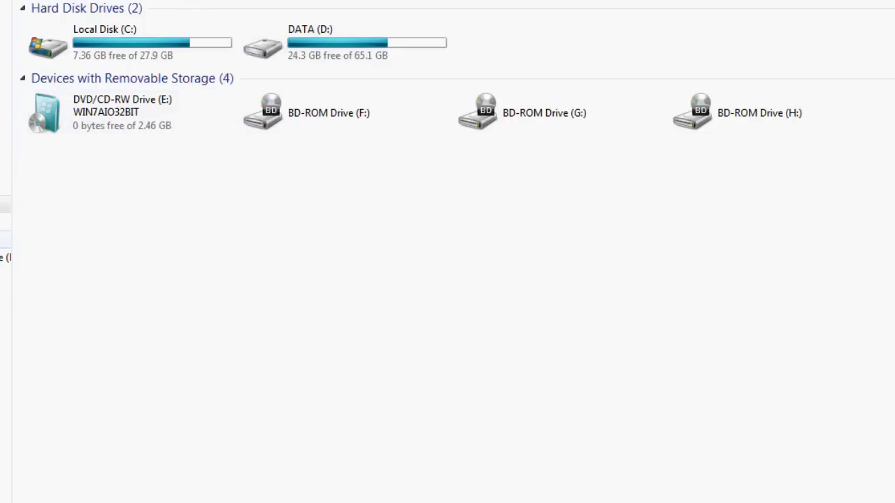
Step: Open the Orcs.Must.Die-SKIDROW folder inside Game on DATA (D:) and select the sr-omdie image file
double_click(346, 56)
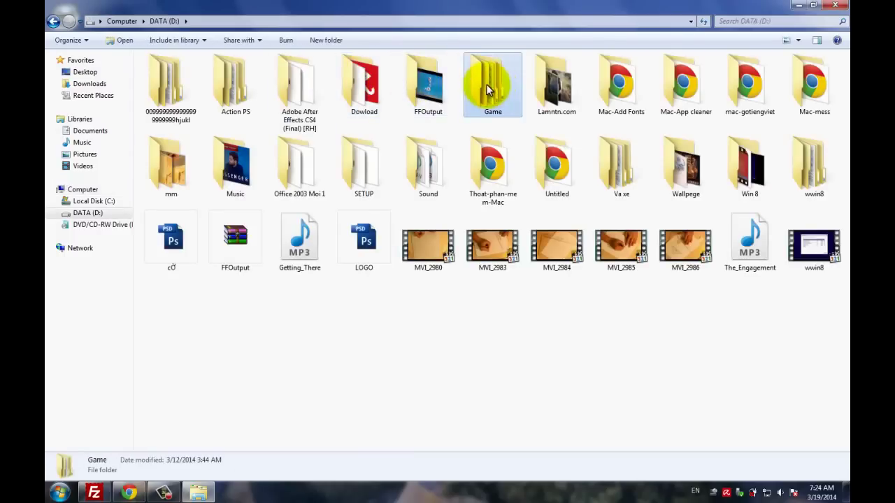
double_click(486, 84)
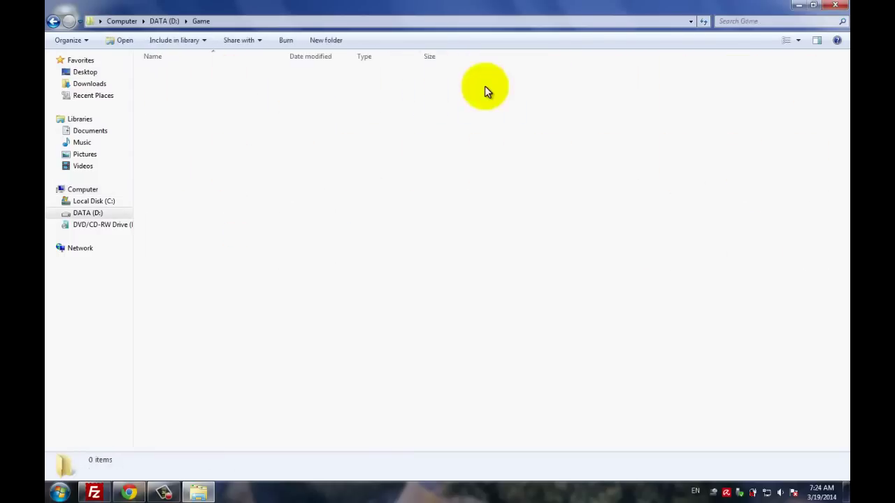
double_click(323, 78)
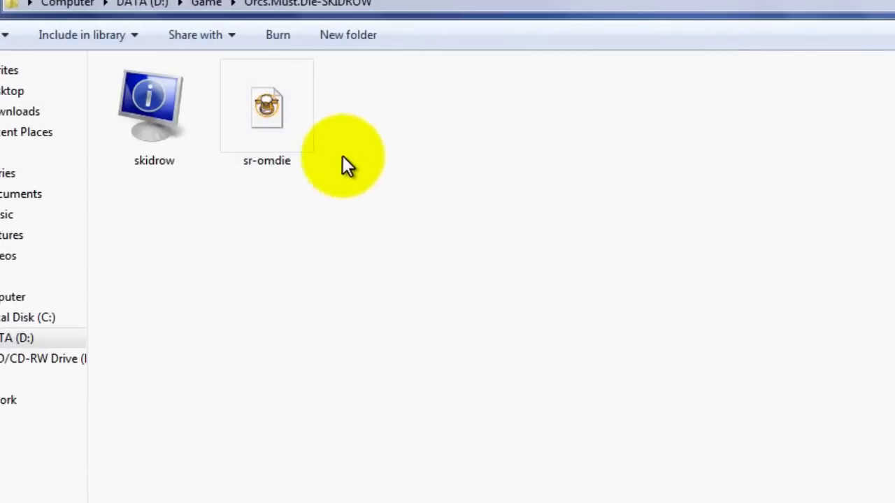
click(312, 125)
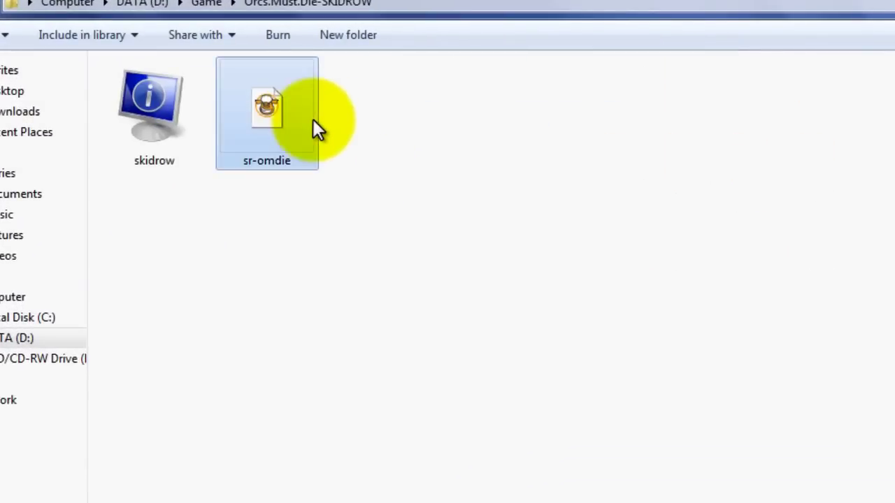
drag(459, 168, 315, 147)
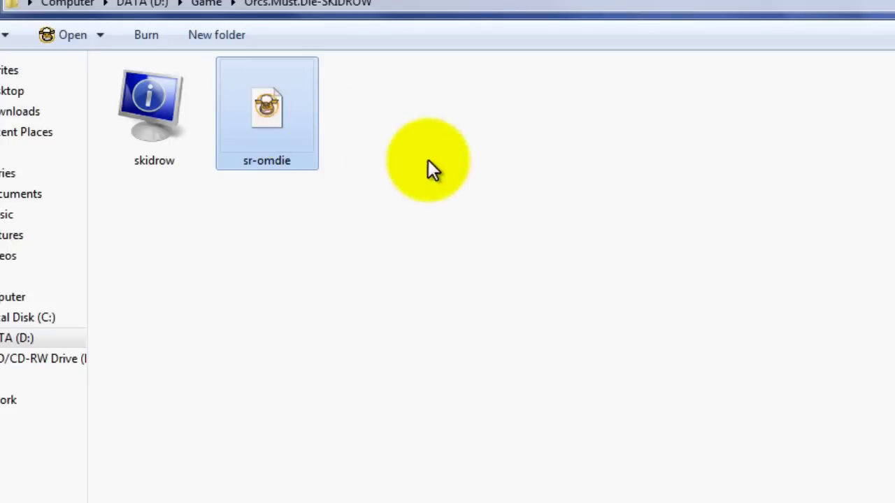
click(427, 160)
click(267, 114)
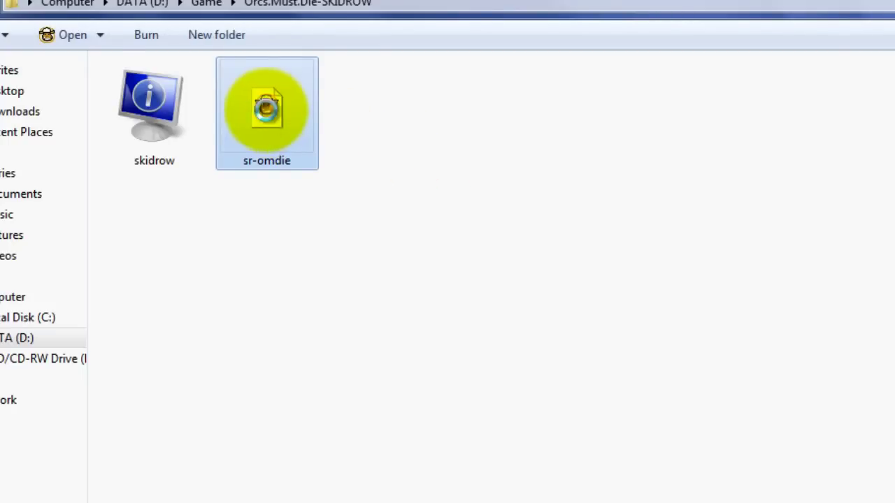
Step: Mount the sr-omdie image on Virtual CloneDrive F:
right_click(267, 113)
click(142, 411)
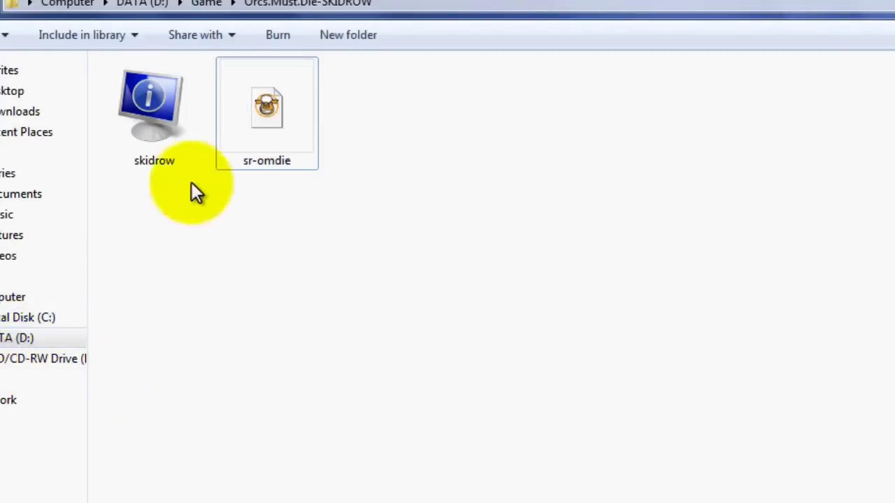
right_click(278, 122)
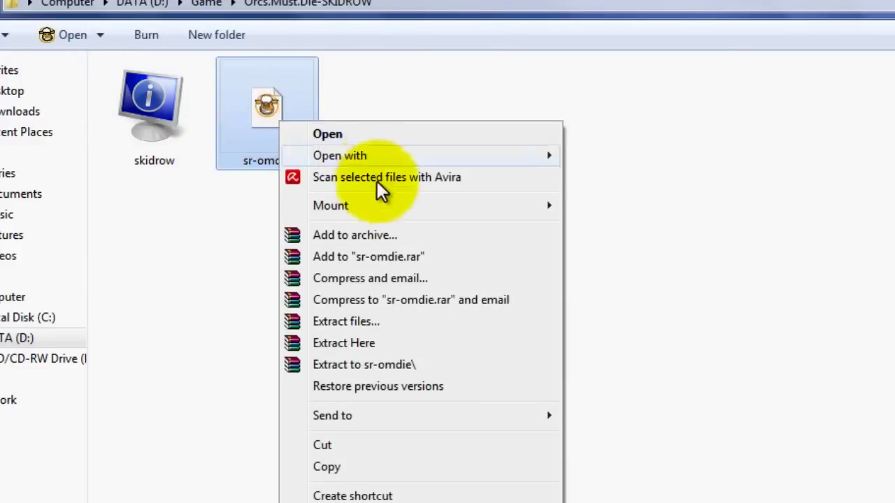
mouse_move(433, 210)
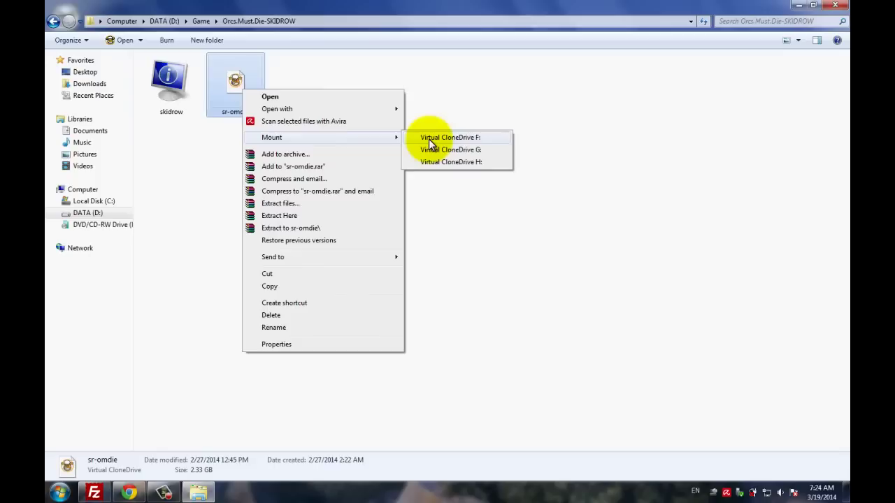
click(608, 211)
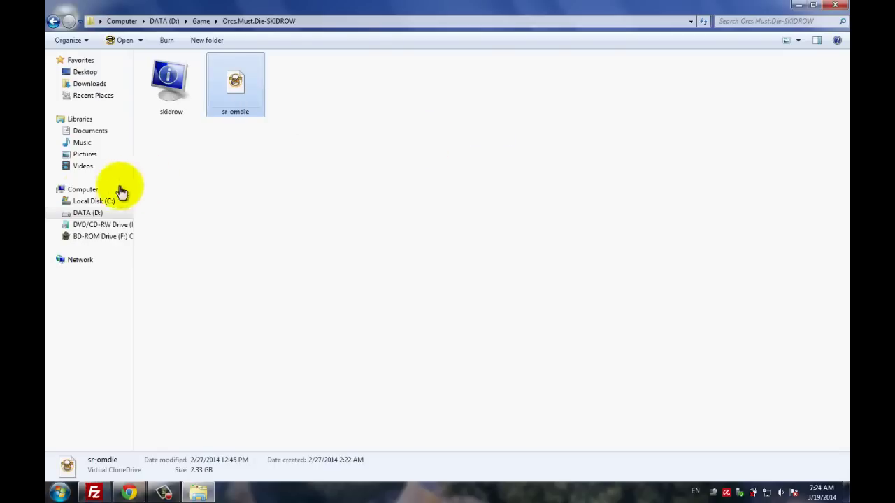
Step: Go to Computer and check the disc now loaded in BD-ROM Drive (F:)
click(83, 190)
click(337, 136)
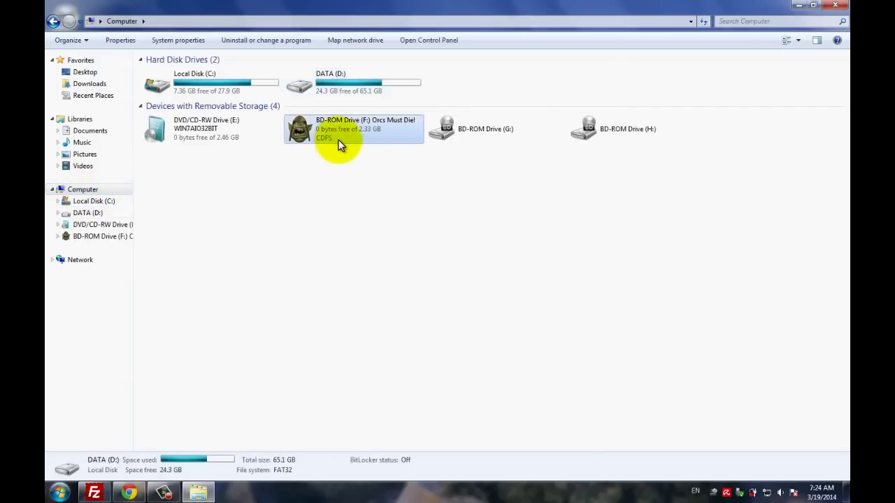
click(350, 187)
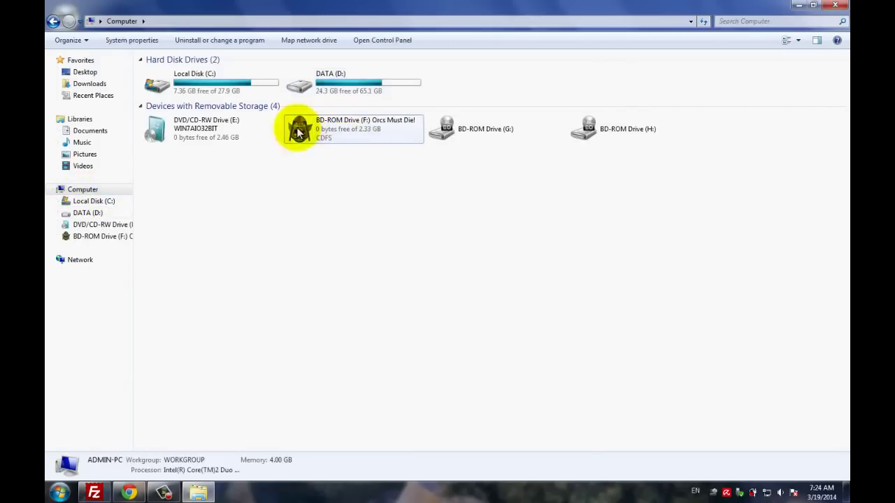
Step: Open BD-ROM Drive (F:) to view the files on the Orcs Must Die! disc, and return to Computer
right_click(339, 132)
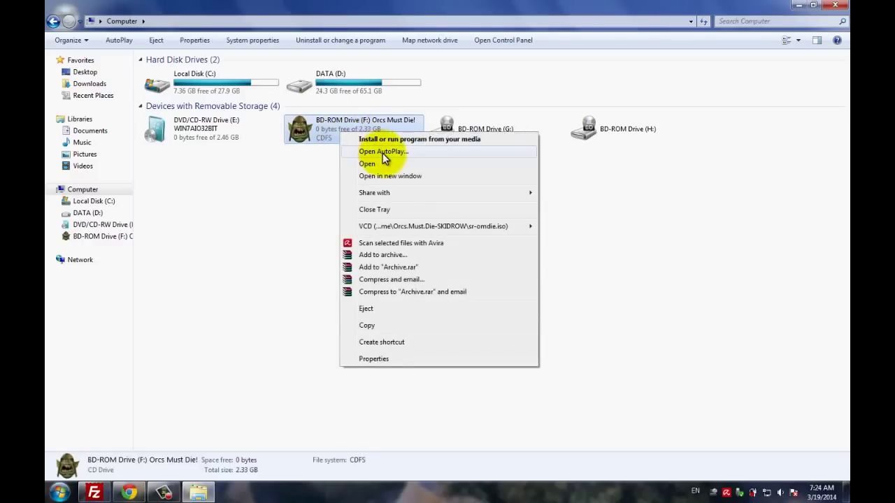
click(380, 164)
drag(234, 180, 146, 69)
click(53, 21)
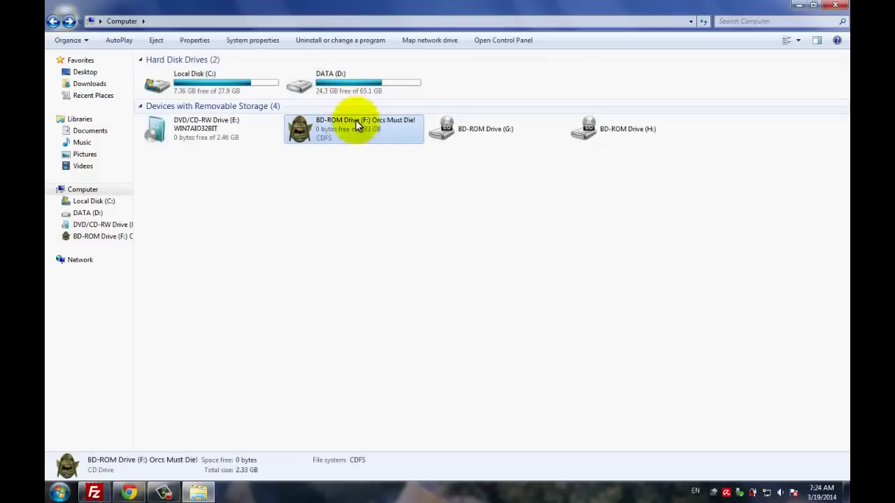